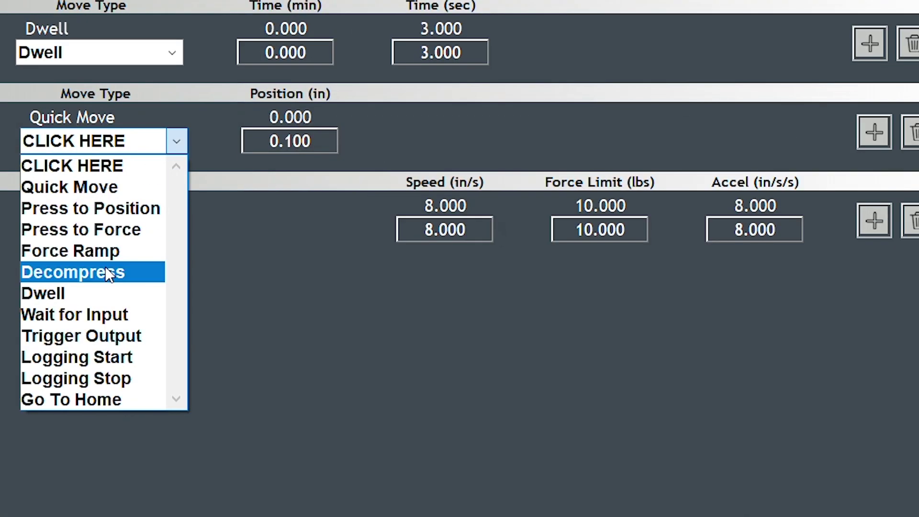
Step: Set the Quick Move speed to 2.000 and insert a new blank sixth step after Go To Home
click(109, 274)
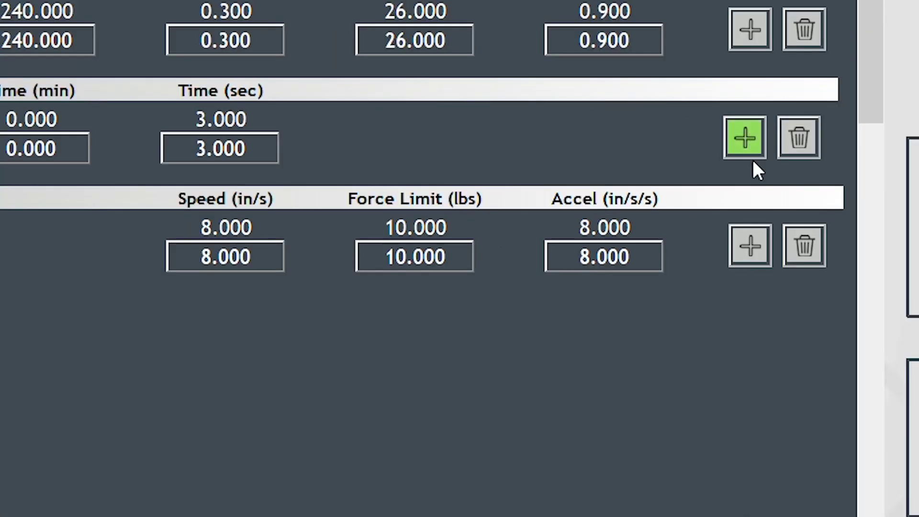
click(745, 139)
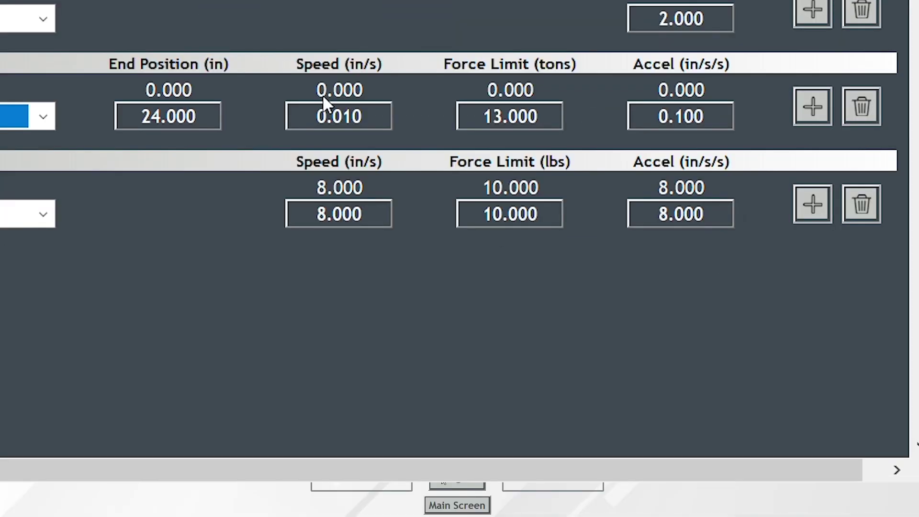
click(362, 117)
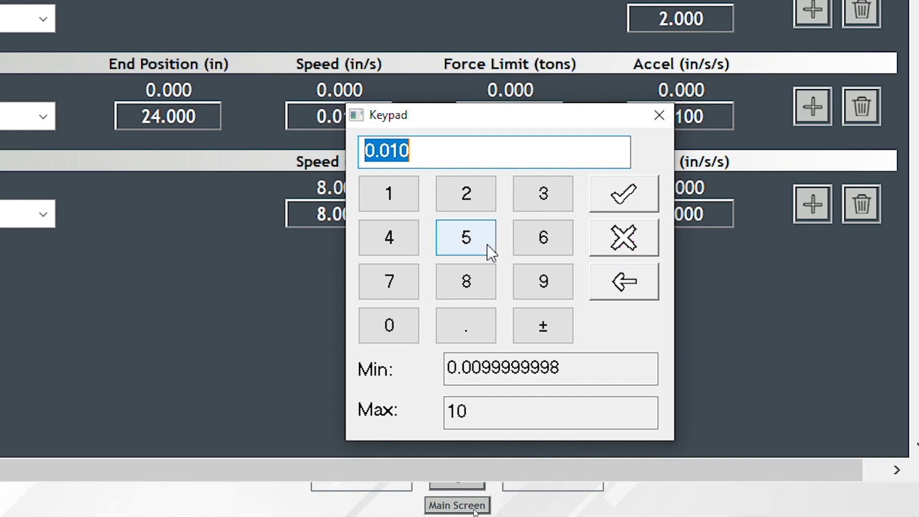
click(467, 193)
click(624, 193)
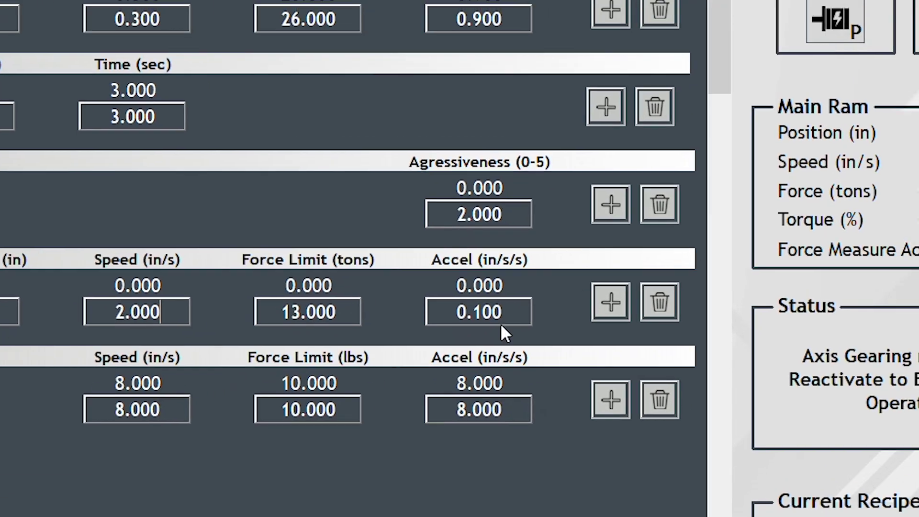
click(614, 309)
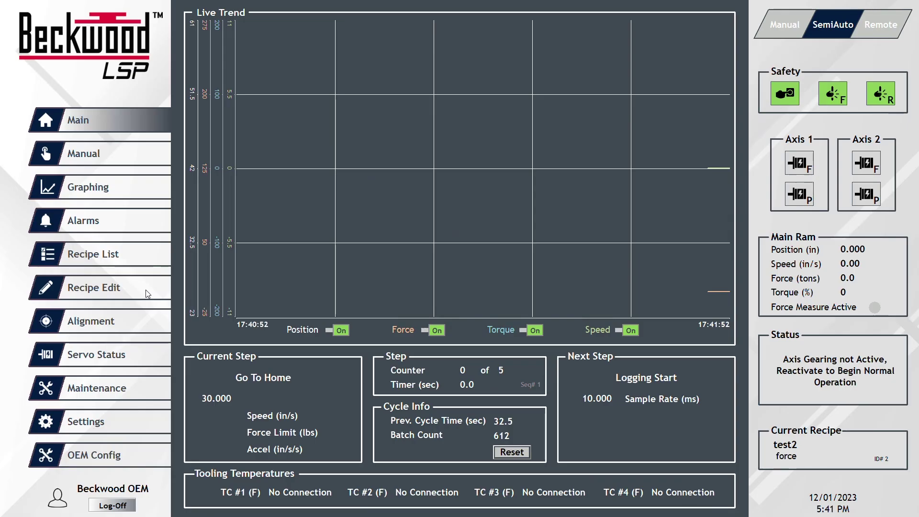
click(146, 289)
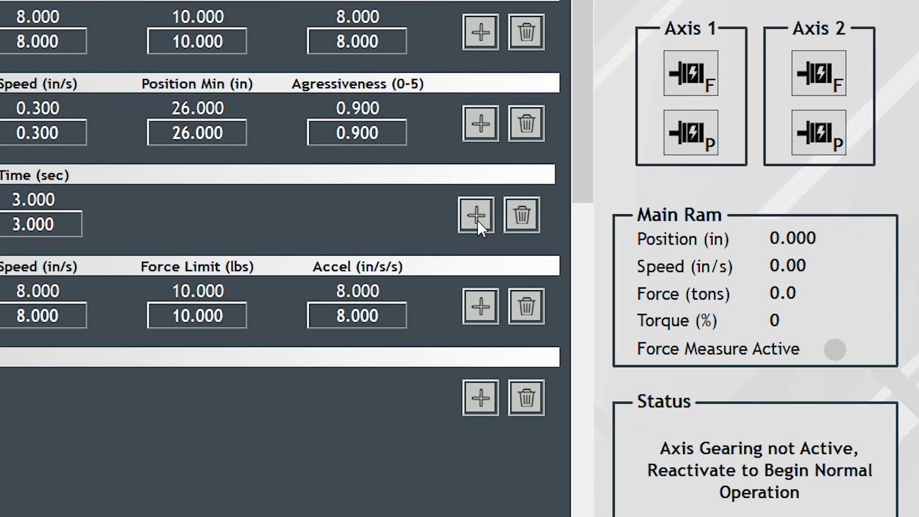
Step: Insert a step after Dwell and make step 5 a Press to Position move
click(478, 221)
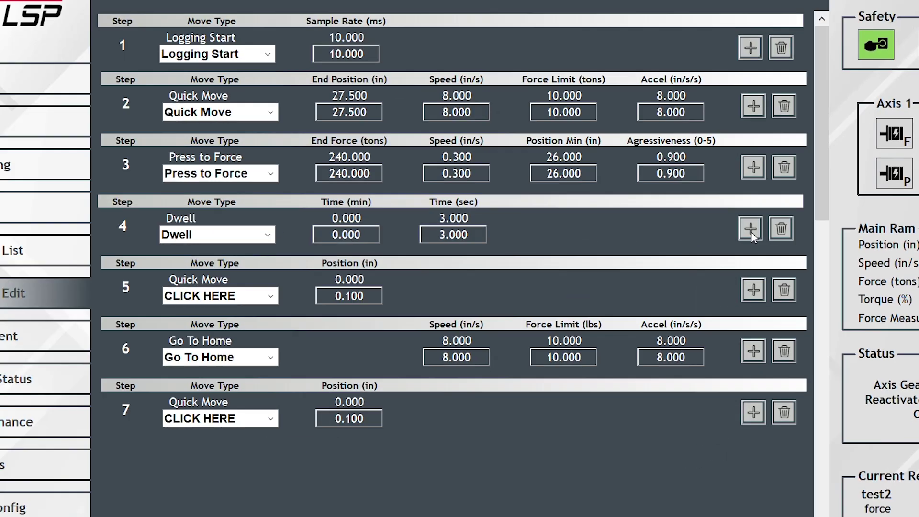
click(270, 296)
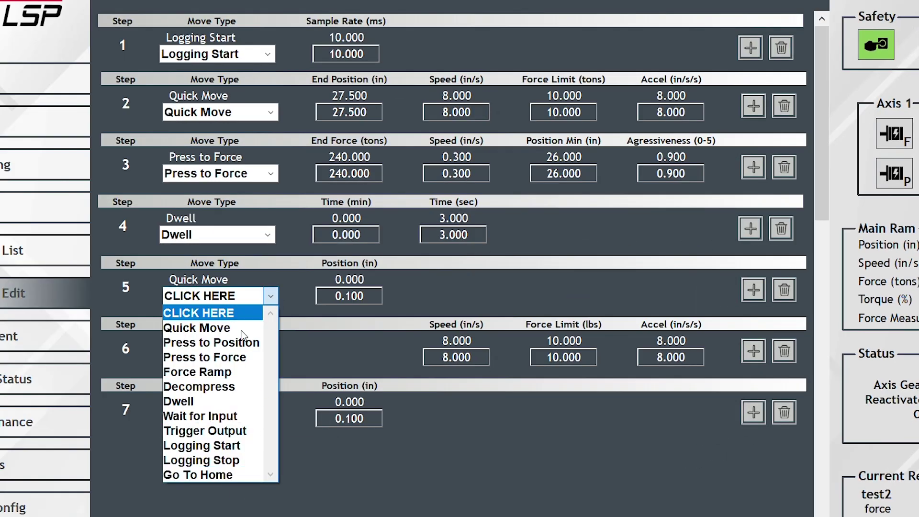
click(257, 352)
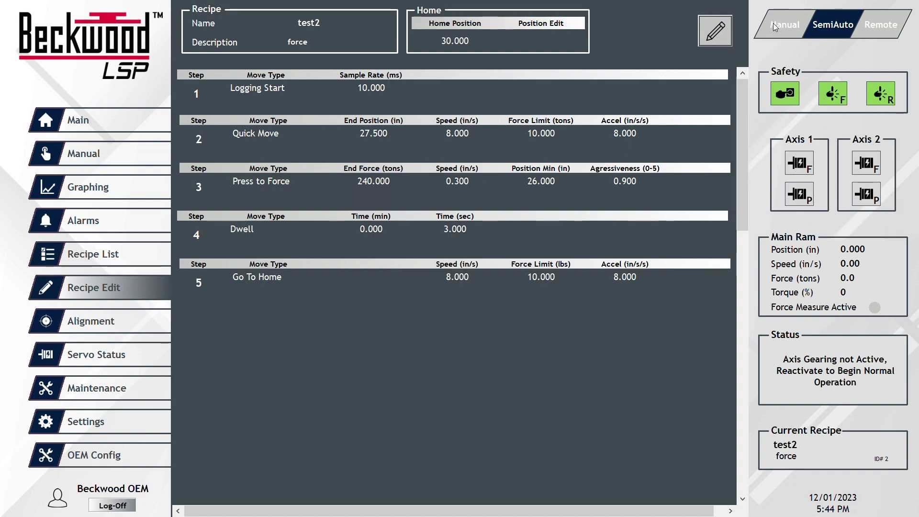
Step: Switch recipe test2 into edit mode with the pencil button
click(721, 39)
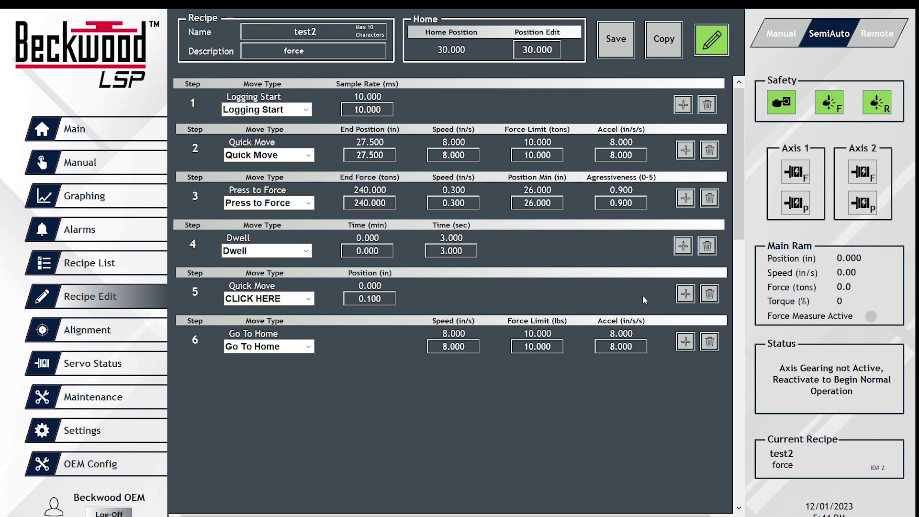
Step: Make step 5 Decompress with Agressiveness 2.000, then insert a blank step after it
click(308, 299)
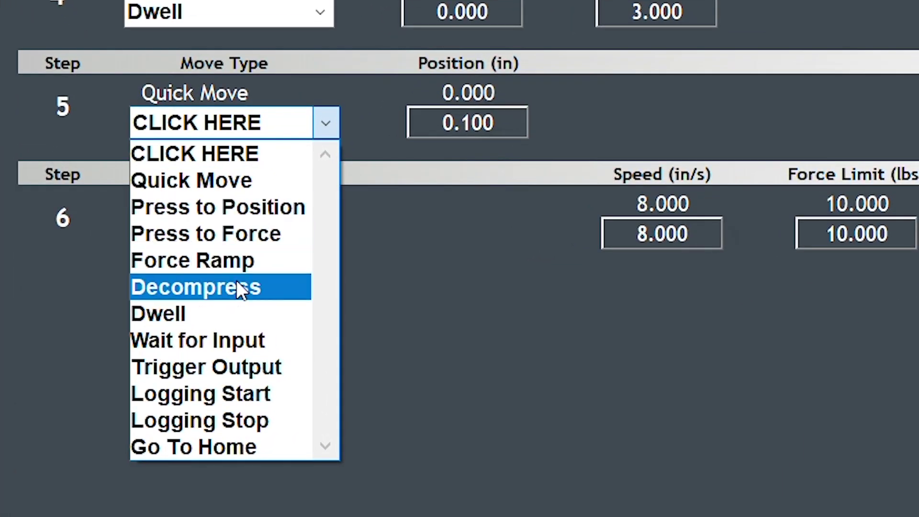
click(258, 309)
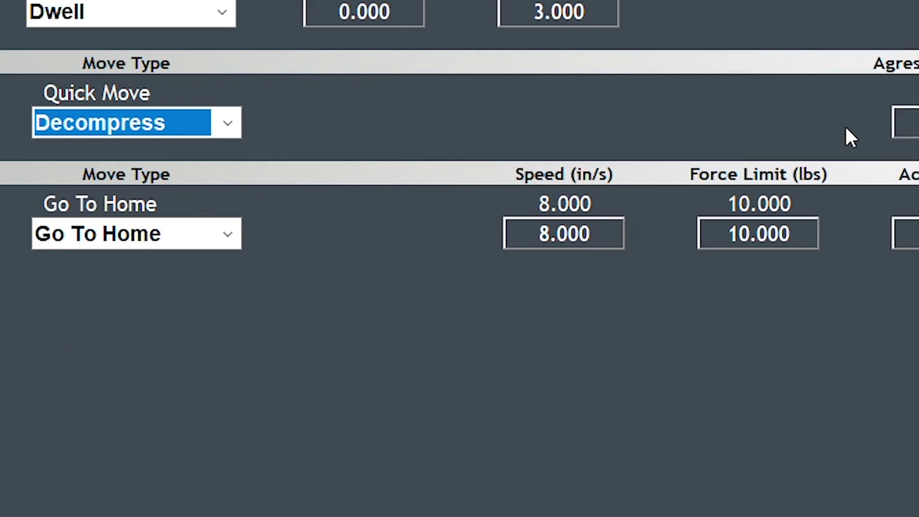
click(735, 126)
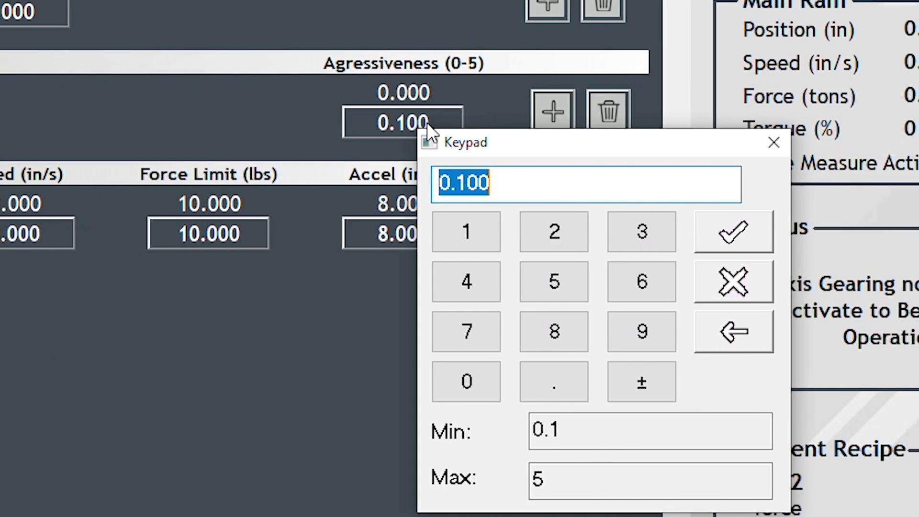
text(2)
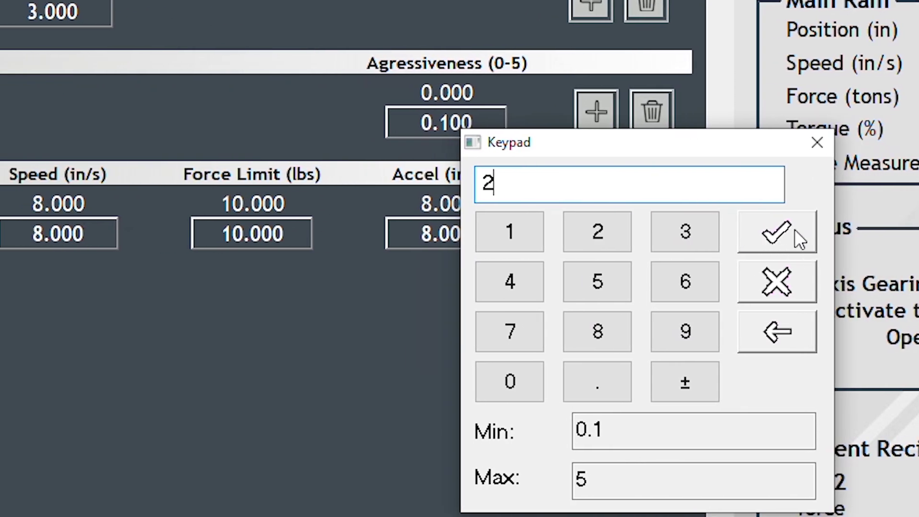
click(795, 228)
click(598, 111)
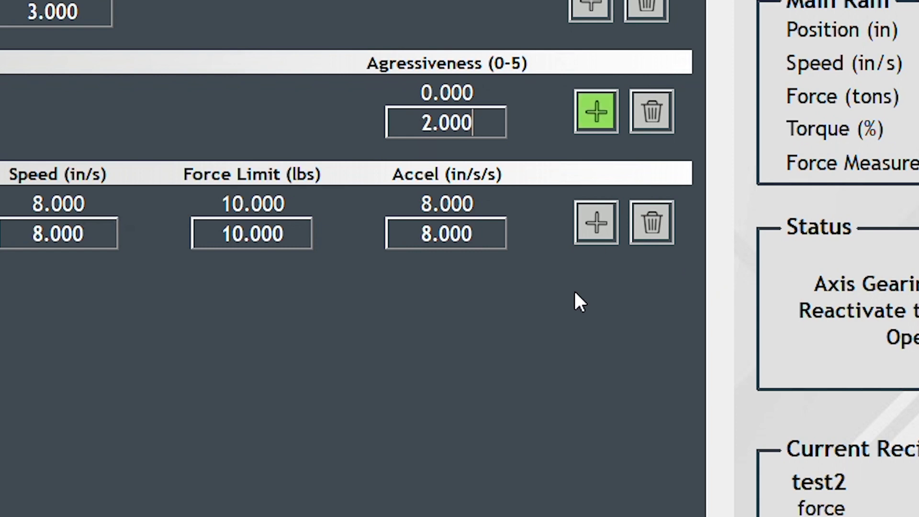
Step: Make step 6 a Quick Move with end position 30
click(315, 233)
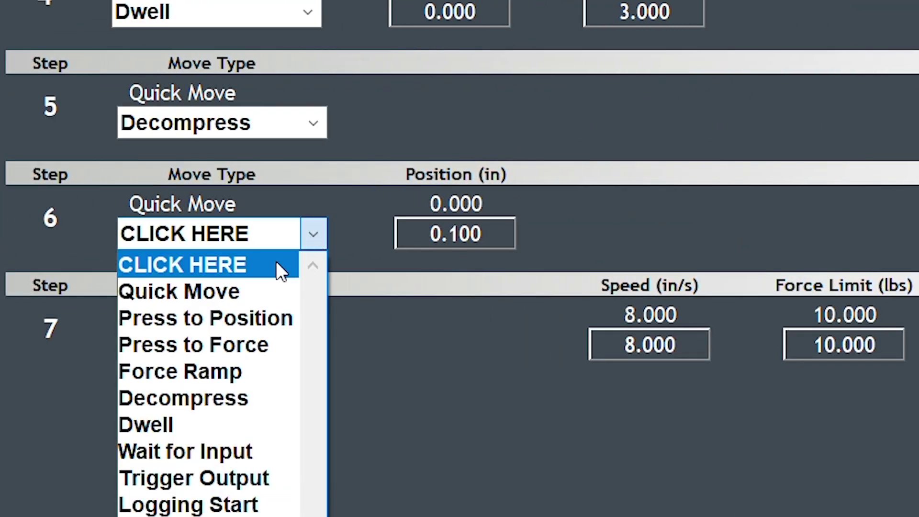
click(256, 290)
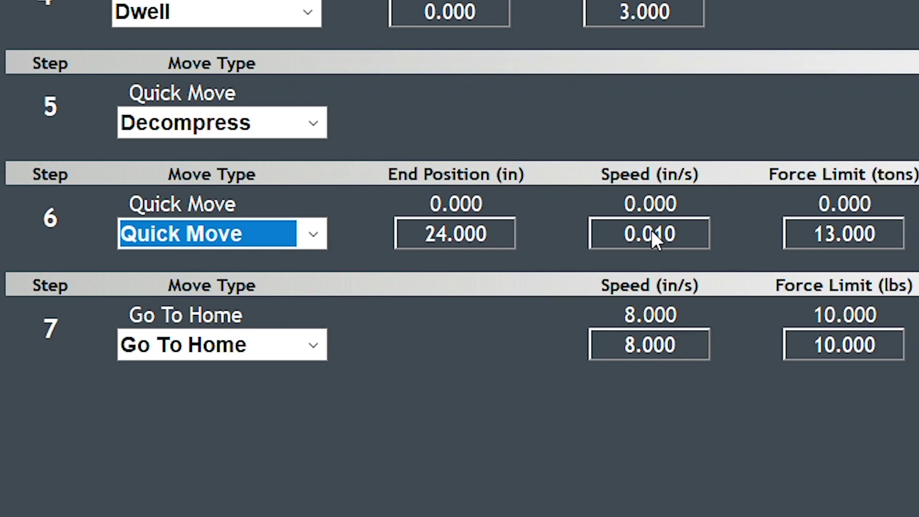
click(481, 231)
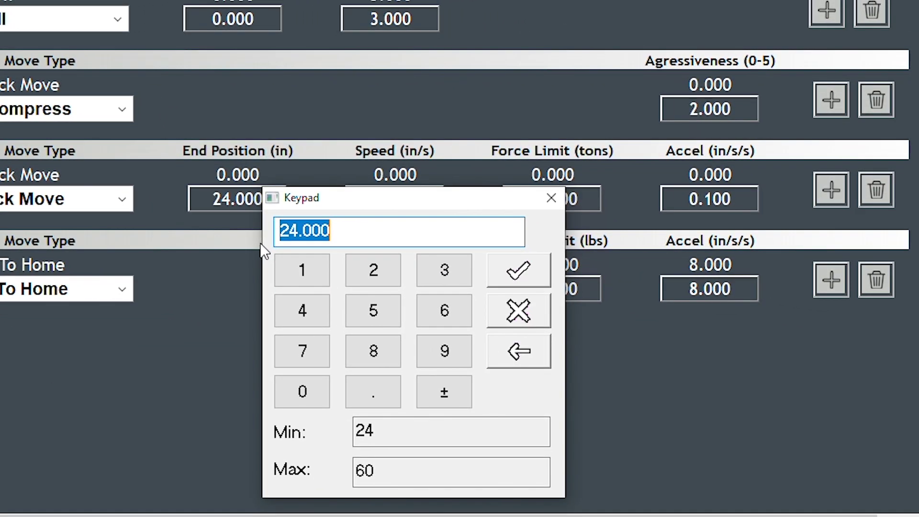
text(30)
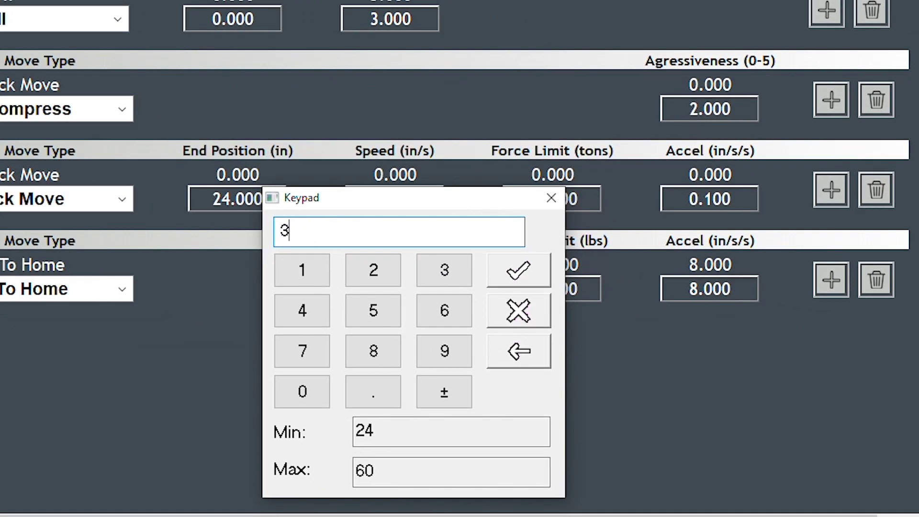
click(522, 280)
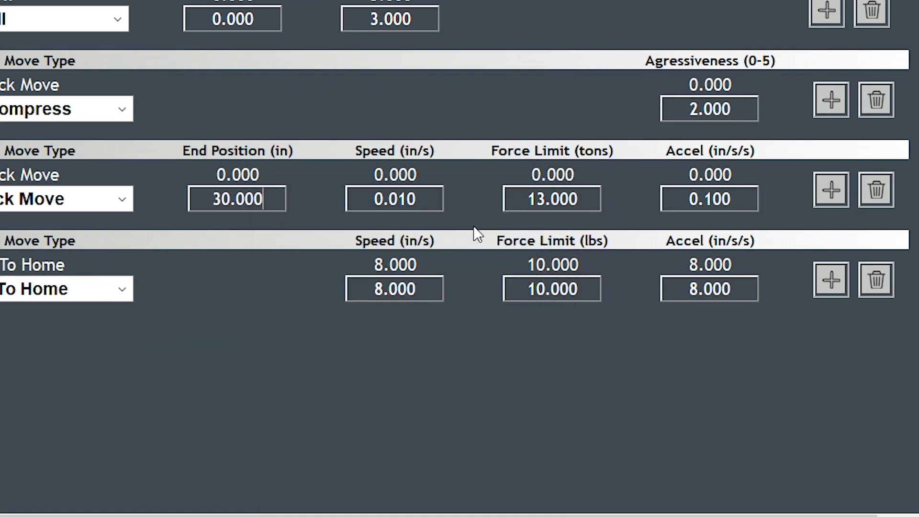
Step: Set Quick Move speed 2.000, keep force limit 13.000, acceleration 2.000, and add a step after it
click(396, 196)
text(2)
click(669, 277)
click(545, 199)
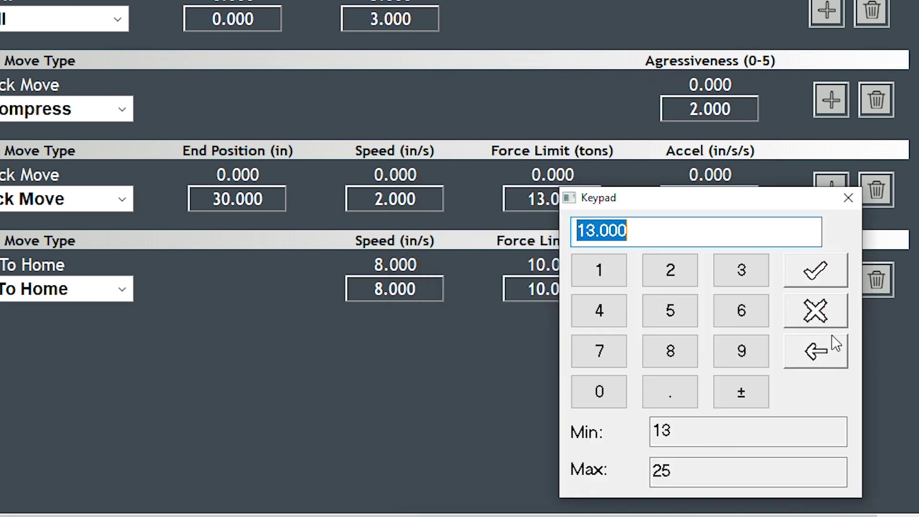
click(836, 320)
click(734, 199)
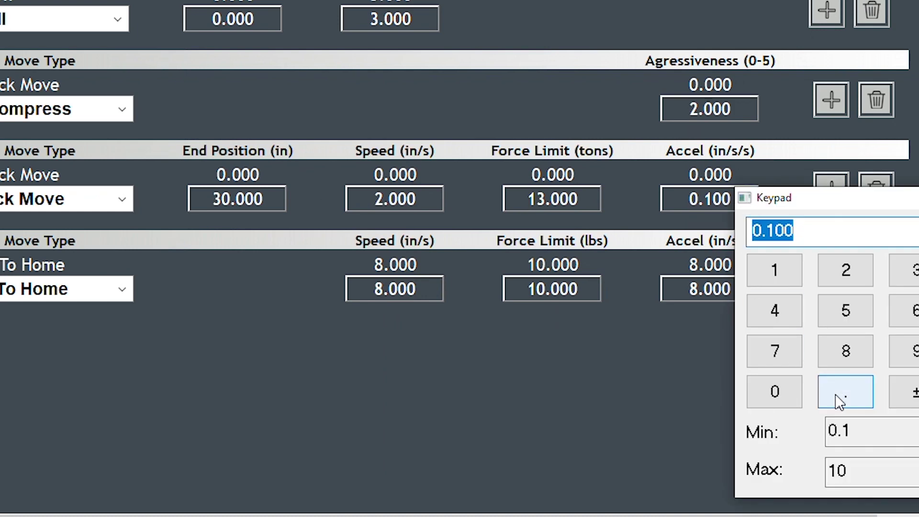
text(2)
key(Return)
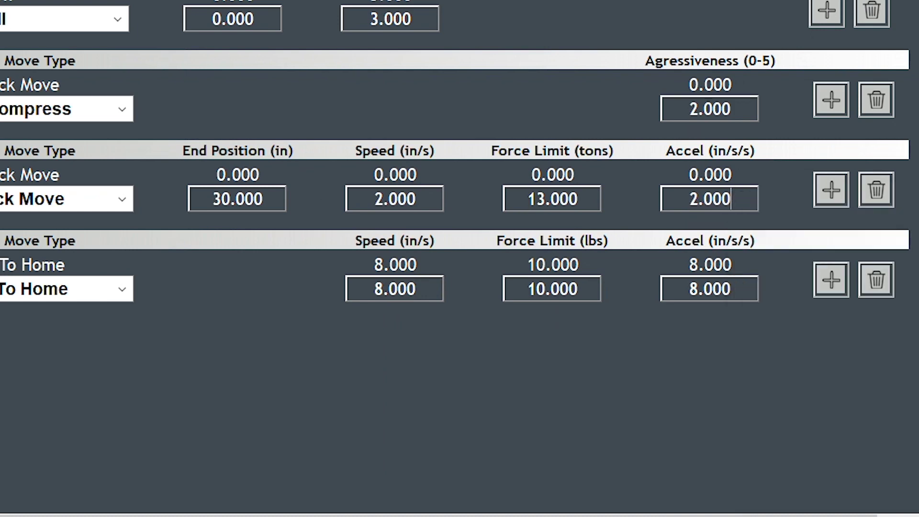
click(834, 189)
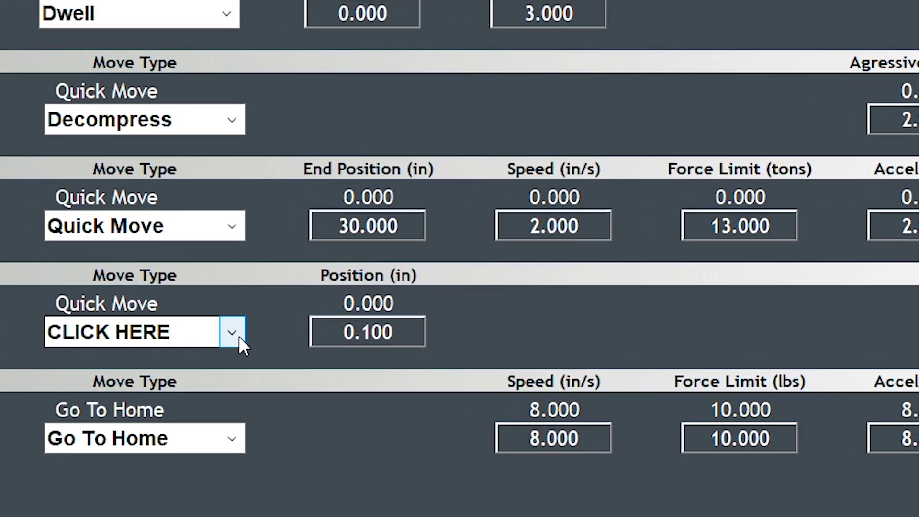
click(239, 336)
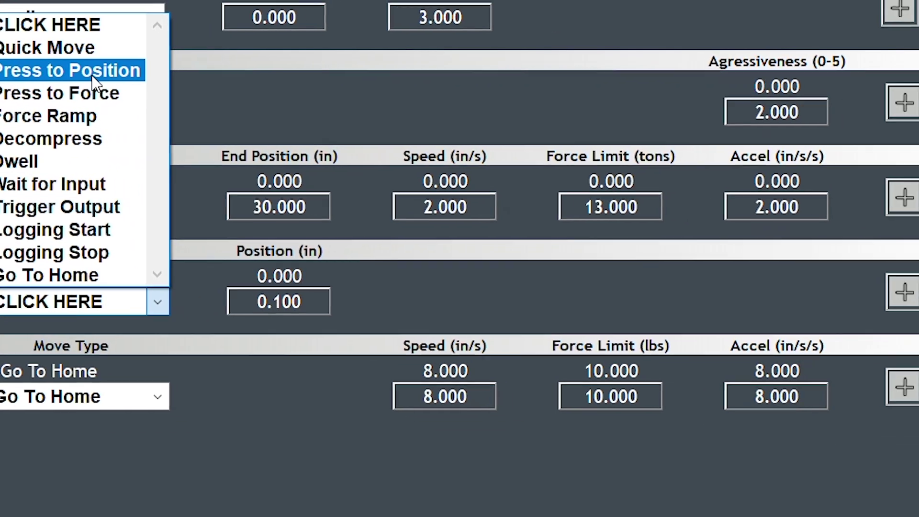
Step: Make the new step a Press to Position move with end position 26.000
click(124, 73)
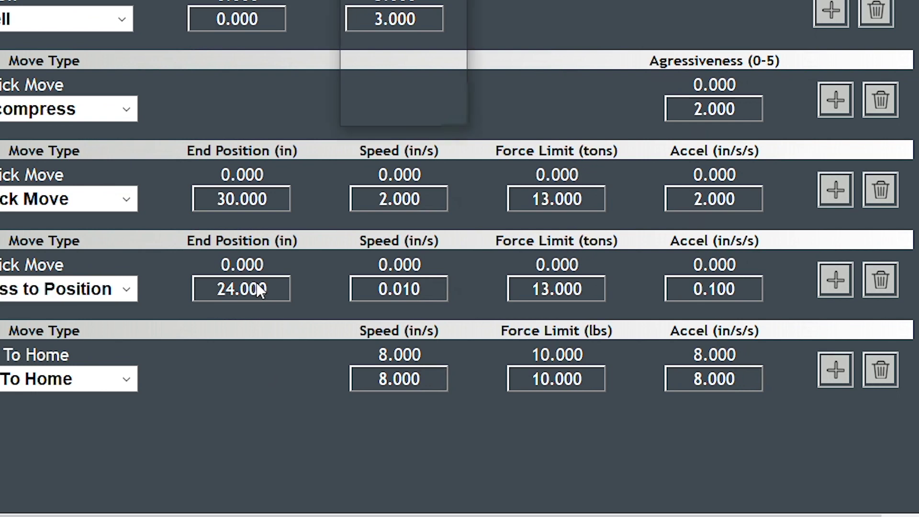
click(256, 287)
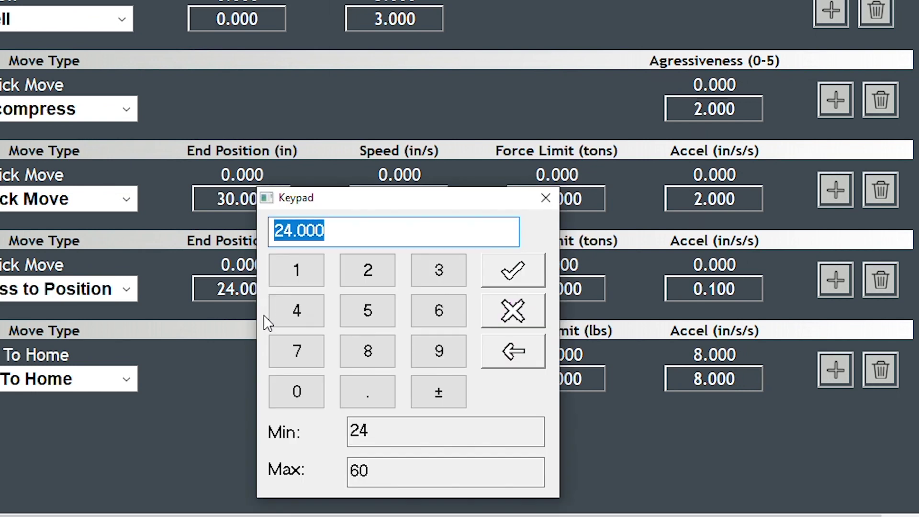
text(26)
click(513, 271)
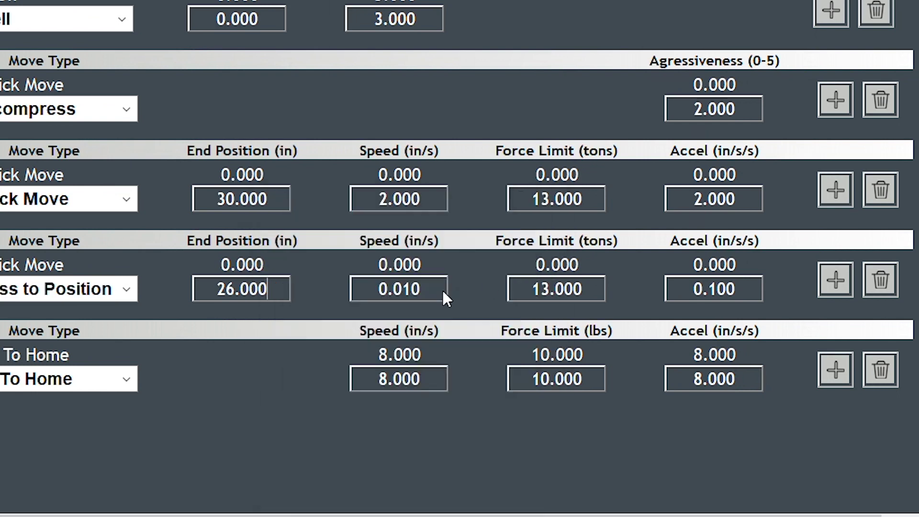
Step: Set the Press to Position speed to 0.100 and acceleration to 0.500
click(415, 289)
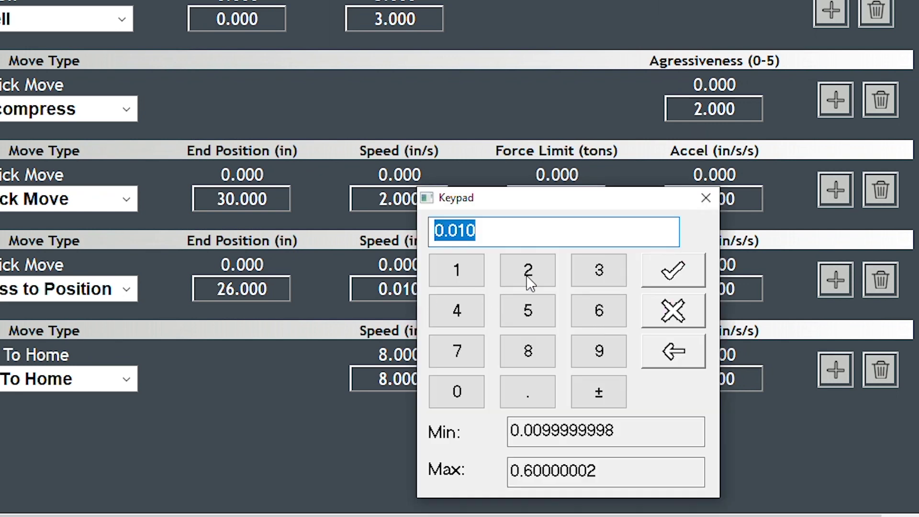
click(528, 270)
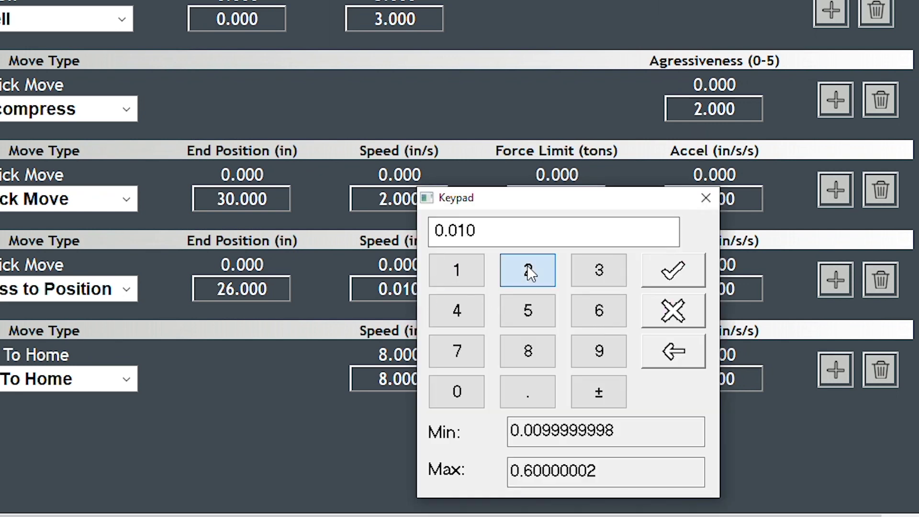
click(671, 352)
click(518, 392)
click(460, 271)
click(677, 273)
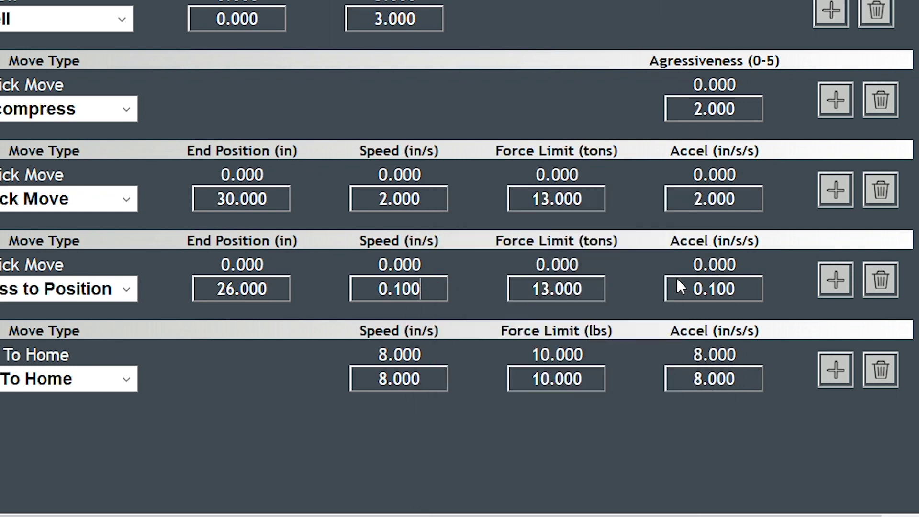
click(728, 288)
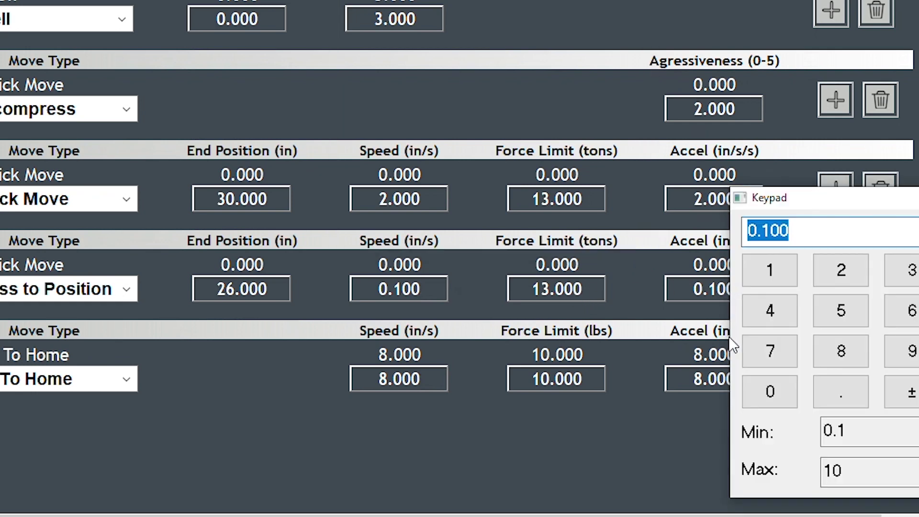
click(839, 392)
click(847, 311)
key(Return)
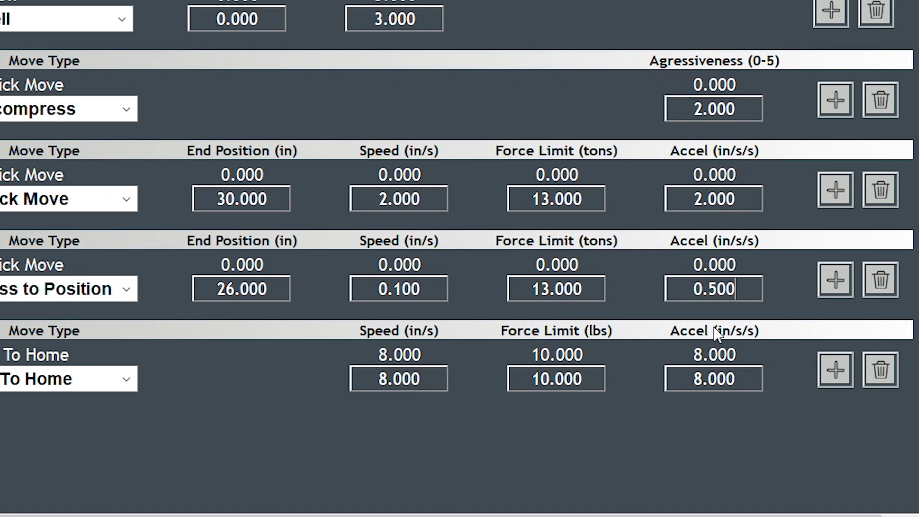
Step: Add a Dwell step after it lasting 3 seconds
click(820, 283)
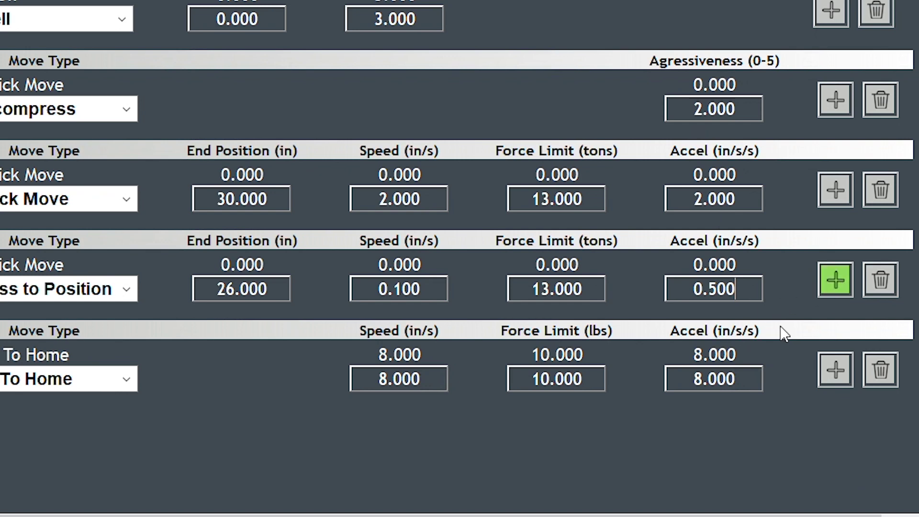
click(127, 381)
click(121, 248)
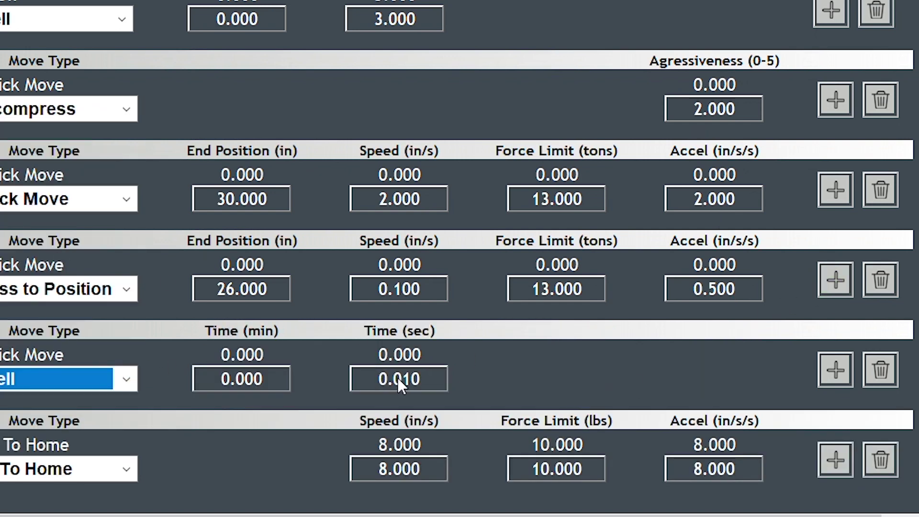
click(400, 377)
click(587, 269)
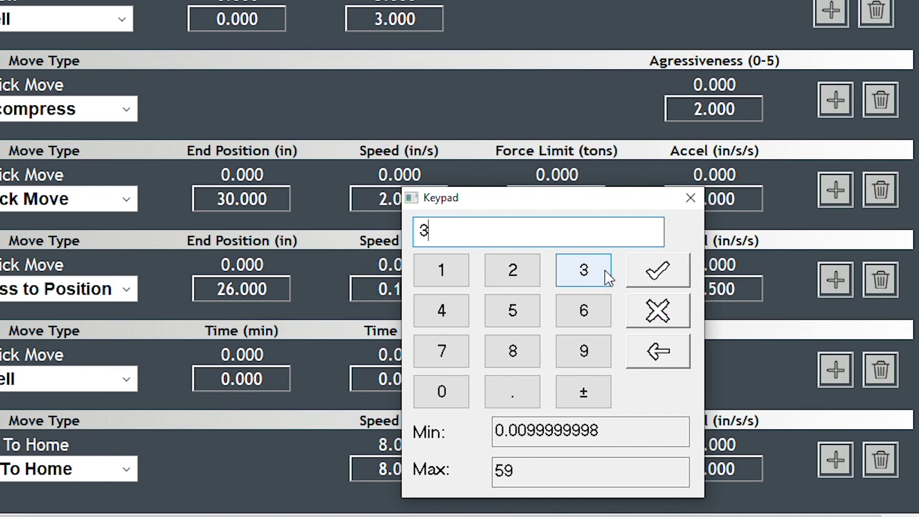
click(652, 276)
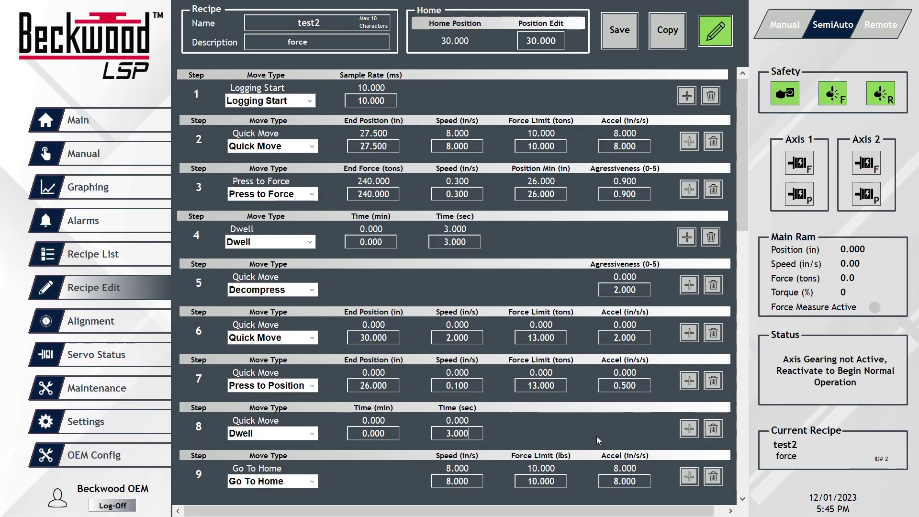